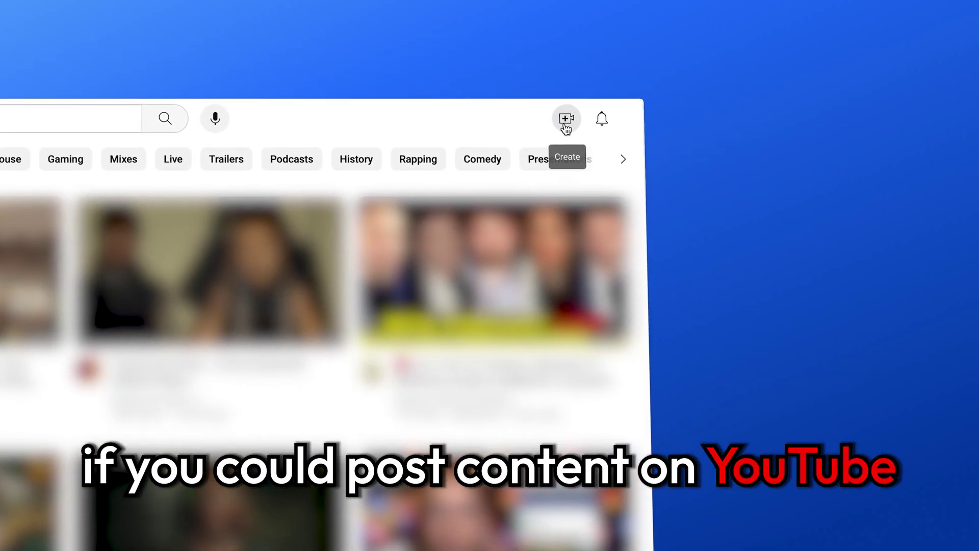
- Play the YouTube video 'I Survived 7 Days In An Abandoned City' after the intro montage
{"action": "left_click", "coordinate": [566, 115]}
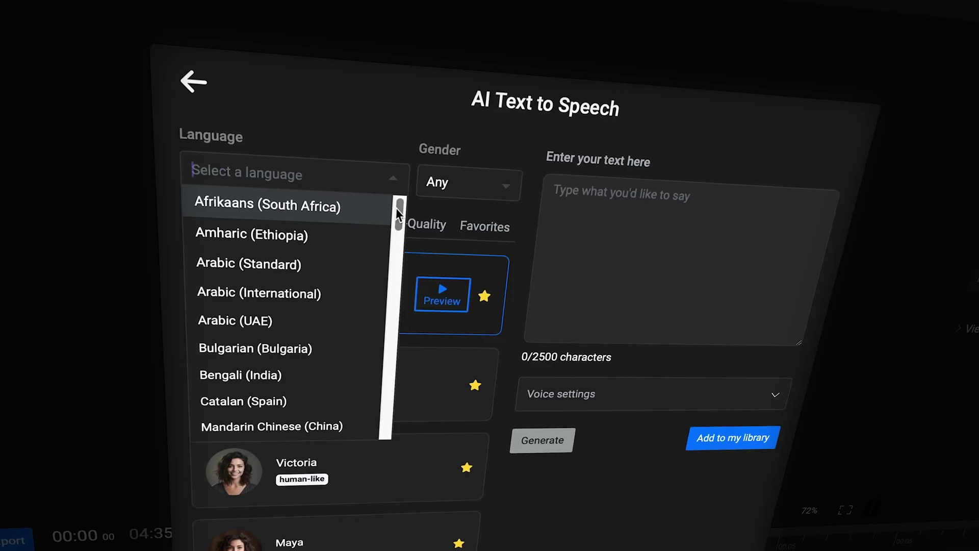
{"action": "left_click_drag", "start_coordinate": [400, 209], "coordinate": [397, 292]}
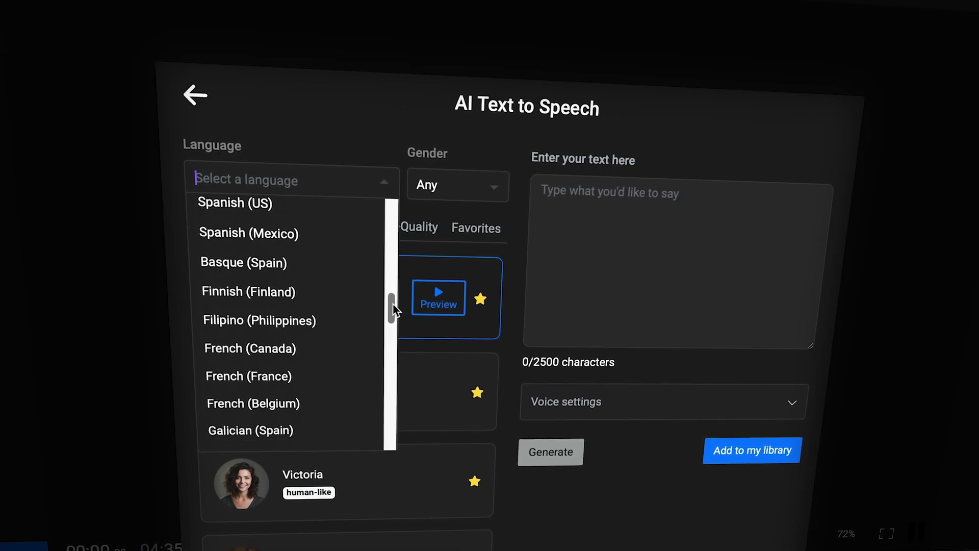
{"action": "left_click_drag", "start_coordinate": [393, 364], "coordinate": [397, 438]}
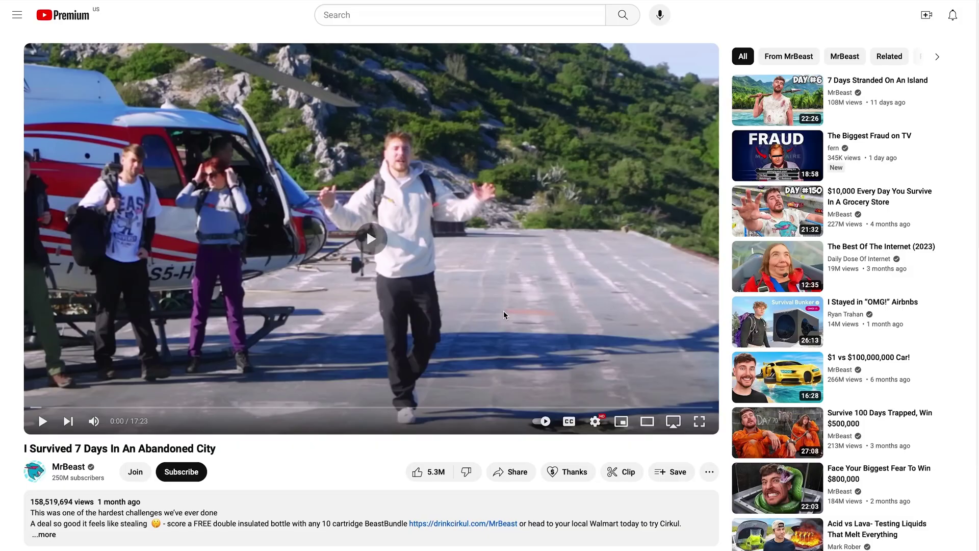
{"action": "left_click", "coordinate": [504, 311]}
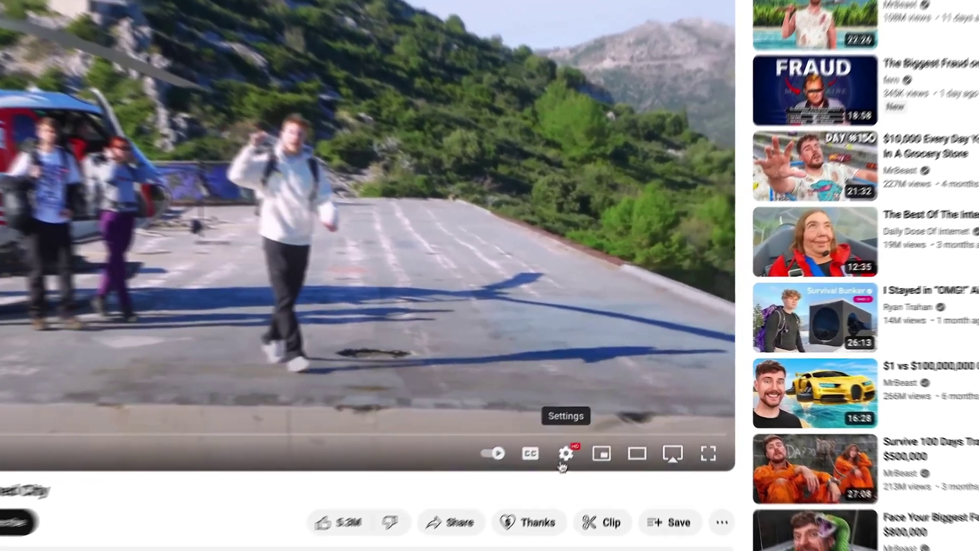
- Show the video's Audio track language list, with English original active
{"action": "left_click", "coordinate": [562, 465]}
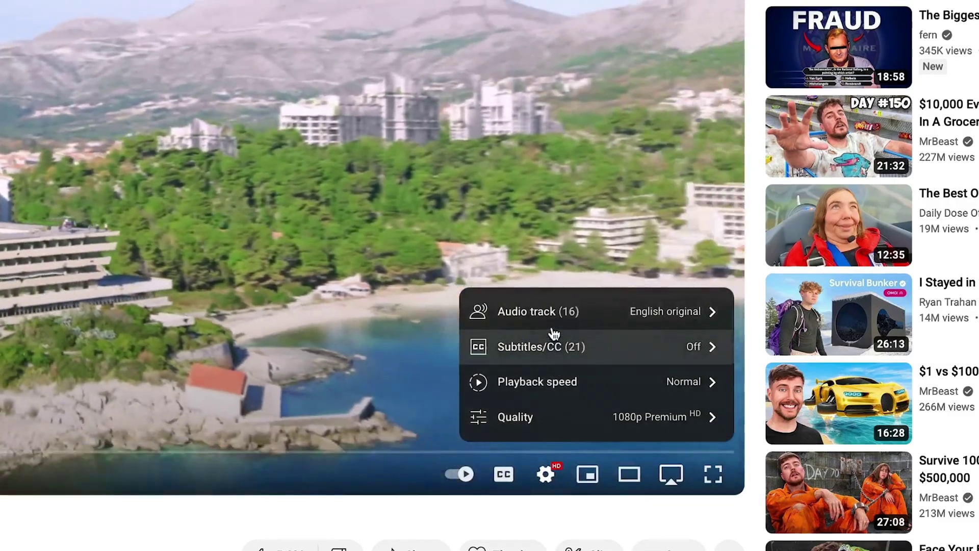
{"action": "left_click", "coordinate": [566, 369]}
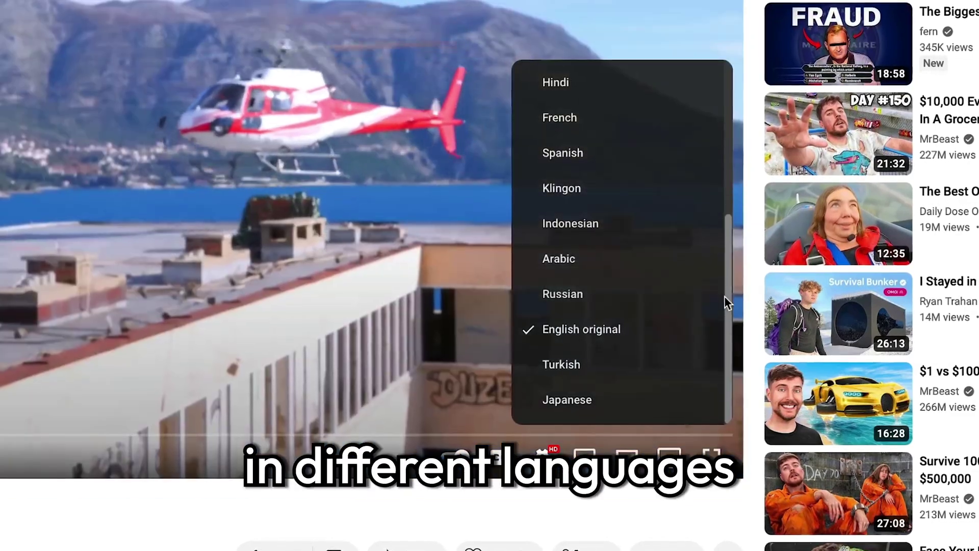
{"action": "left_click_drag", "start_coordinate": [725, 296], "coordinate": [744, 108]}
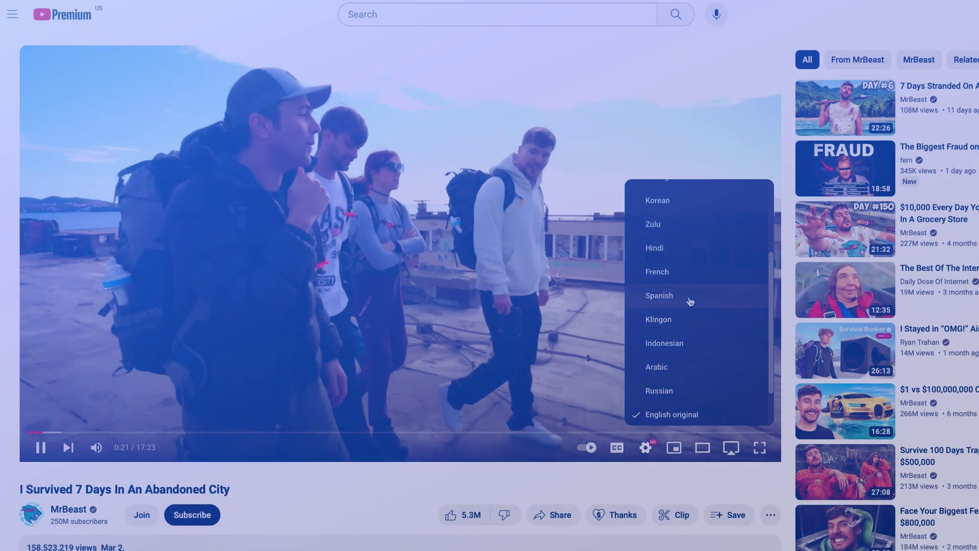
- Switch the video's audio to the Spanish dub, then Korean, and go to Flixier sign-up
{"action": "left_click", "coordinate": [689, 298]}
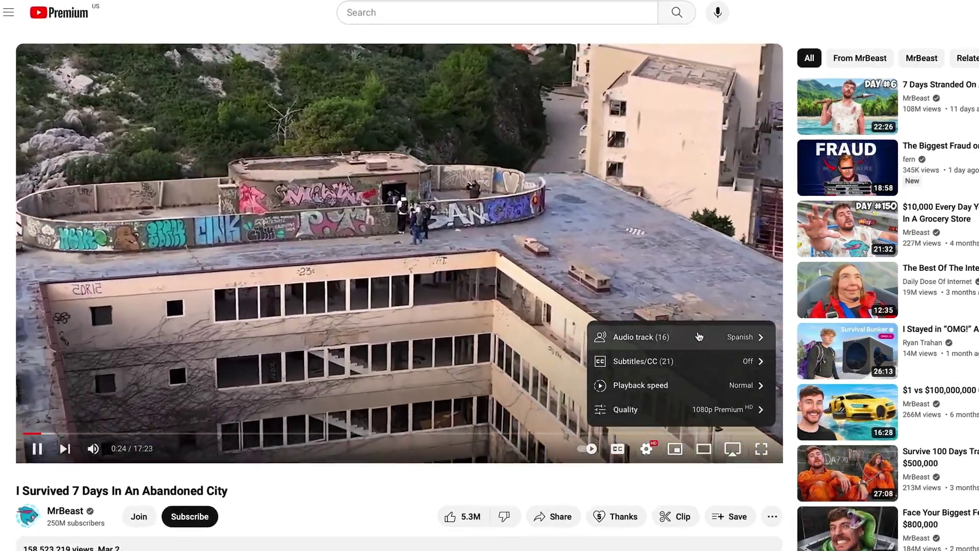
{"action": "left_click", "coordinate": [700, 337]}
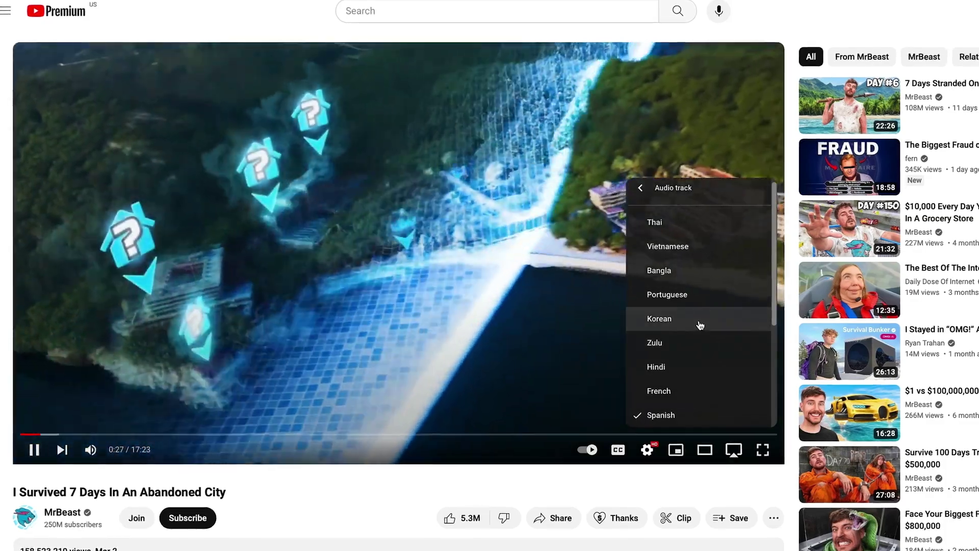
{"action": "left_click", "coordinate": [699, 321]}
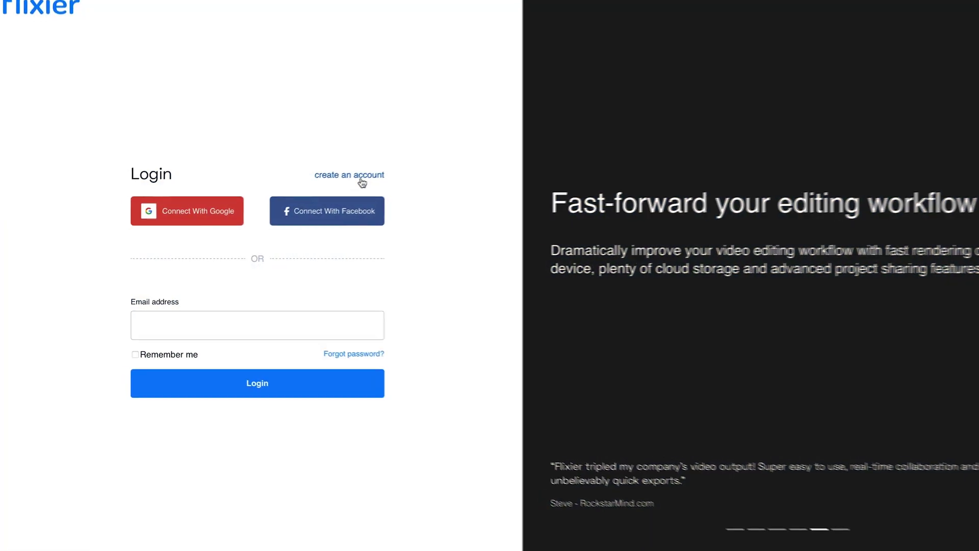
{"action": "left_click", "coordinate": [364, 173]}
- Register a Flixier account with a full name and e-mail address
{"action": "type", "text": "Your"}
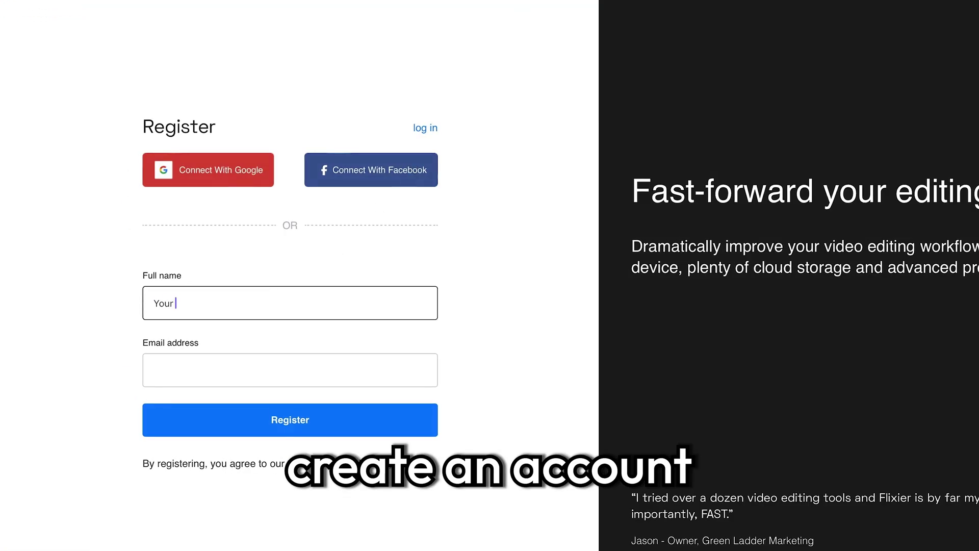
{"action": "type", "text": " Name Here"}
{"action": "left_click", "coordinate": [290, 370]}
{"action": "type", "text": "email@web"}
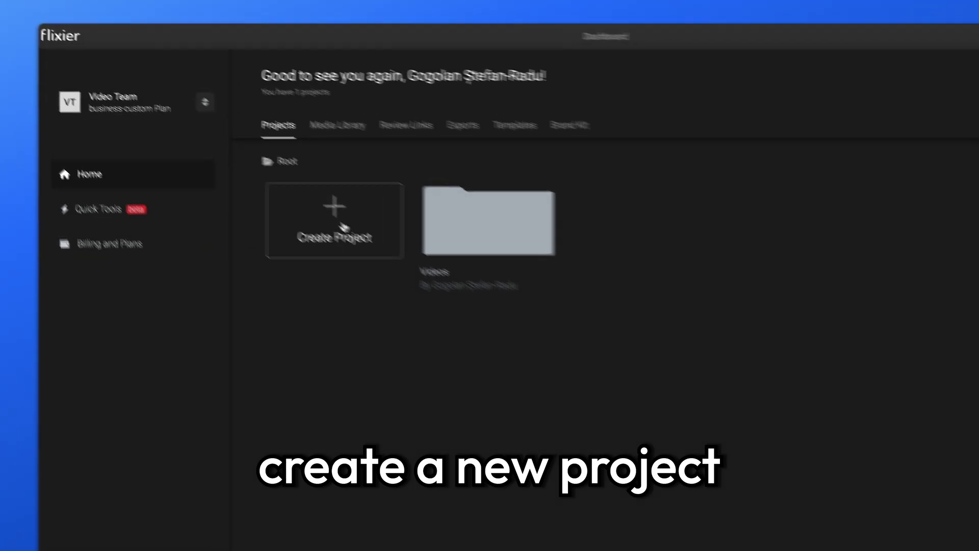
- Create a new project and import the tutorial video from its web link
{"action": "left_click", "coordinate": [343, 227]}
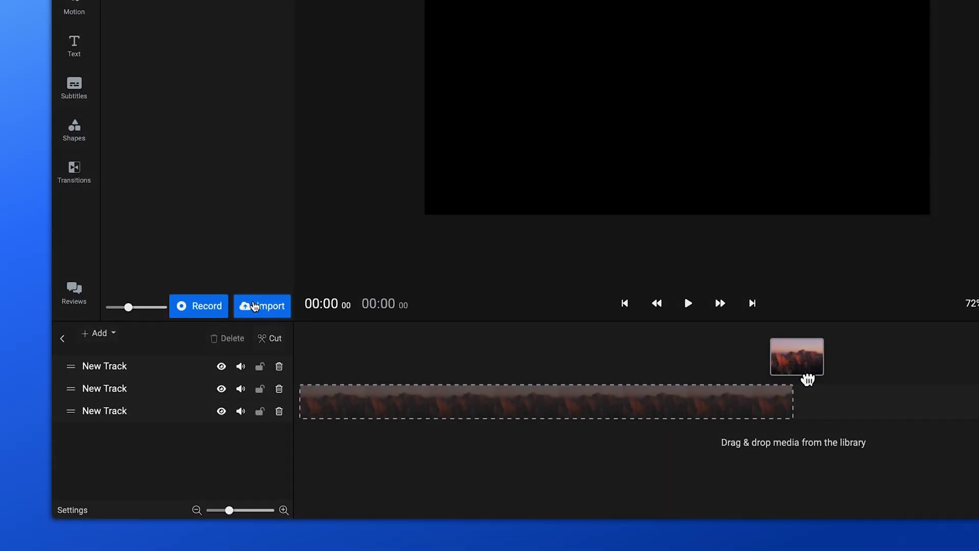
{"action": "left_click", "coordinate": [255, 306]}
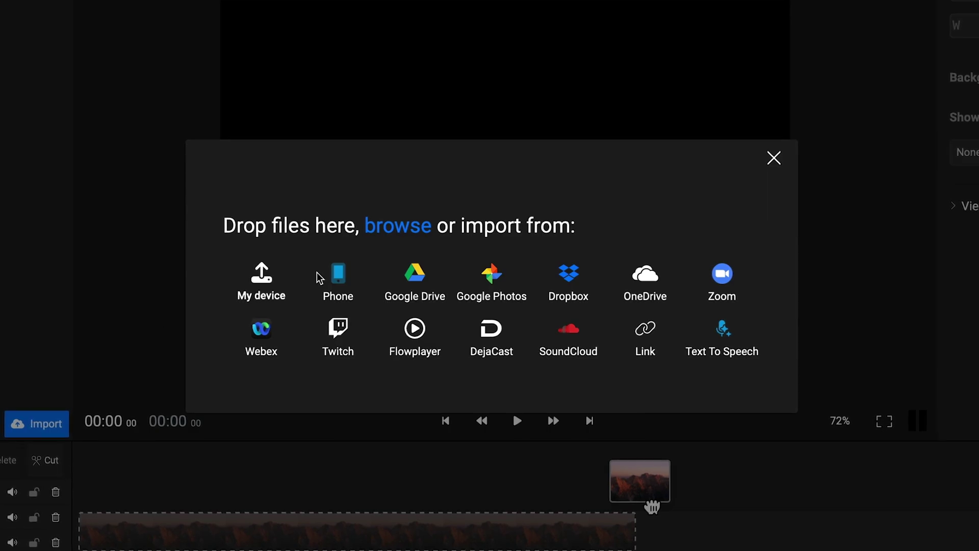
{"action": "left_click", "coordinate": [331, 277]}
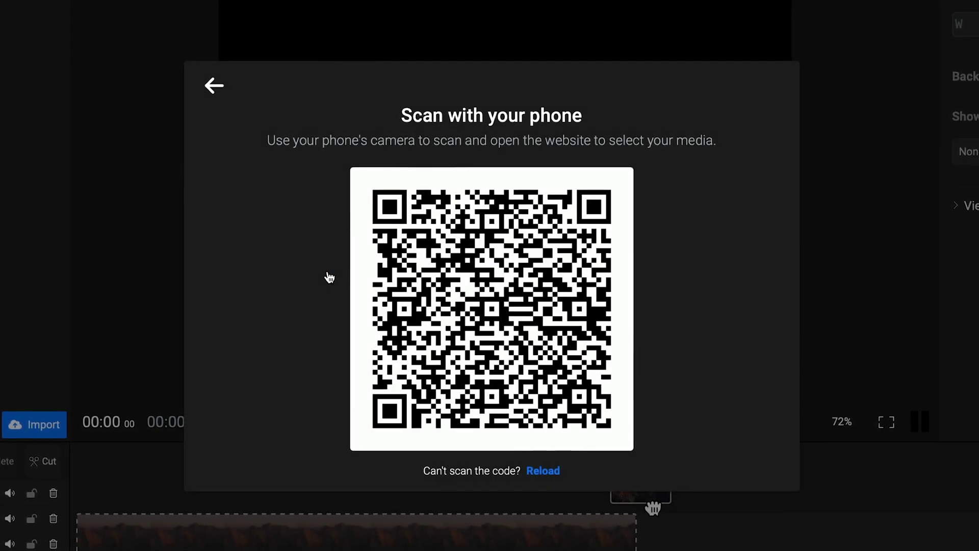
{"action": "left_click", "coordinate": [213, 85]}
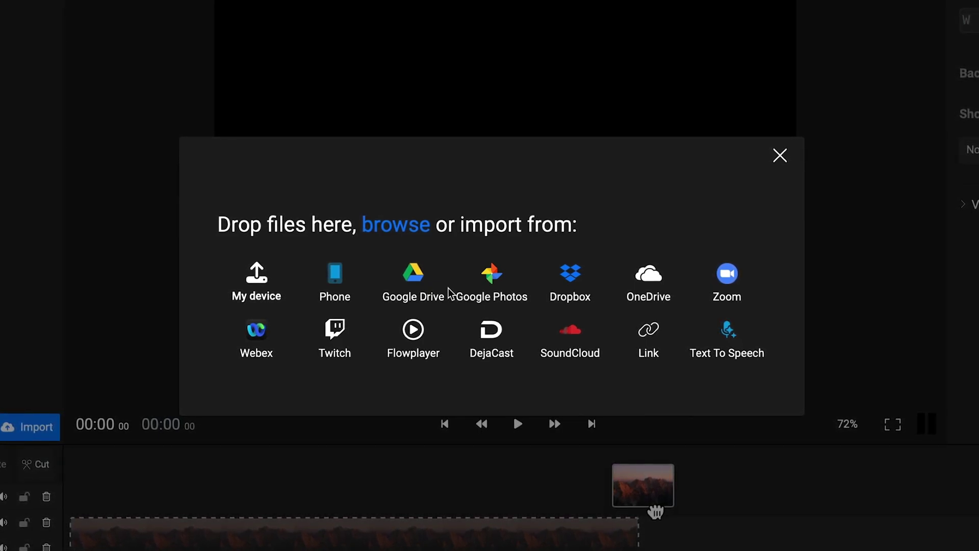
{"action": "left_click", "coordinate": [645, 334]}
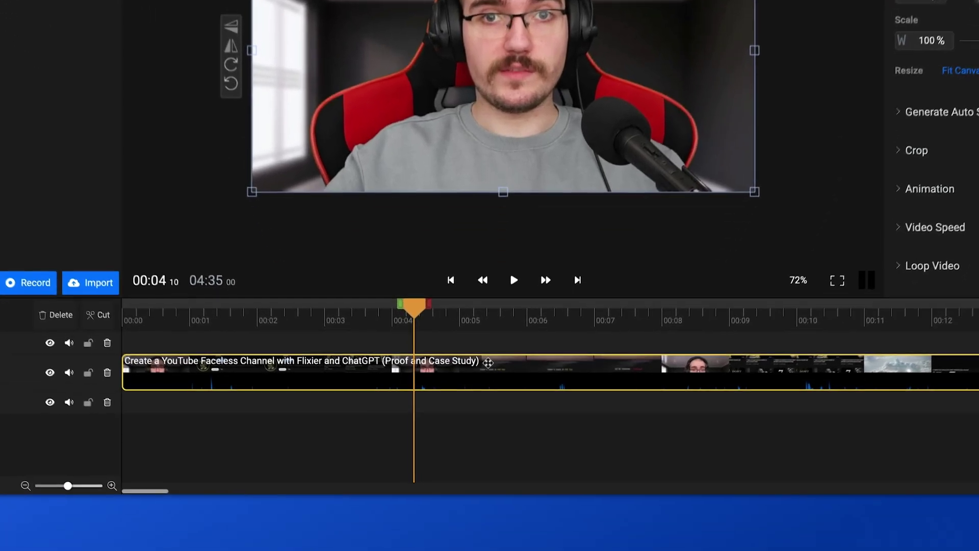
- Auto-generate subtitles for the clip and view the Translate tab listing only Original
{"action": "right_click", "coordinate": [488, 446]}
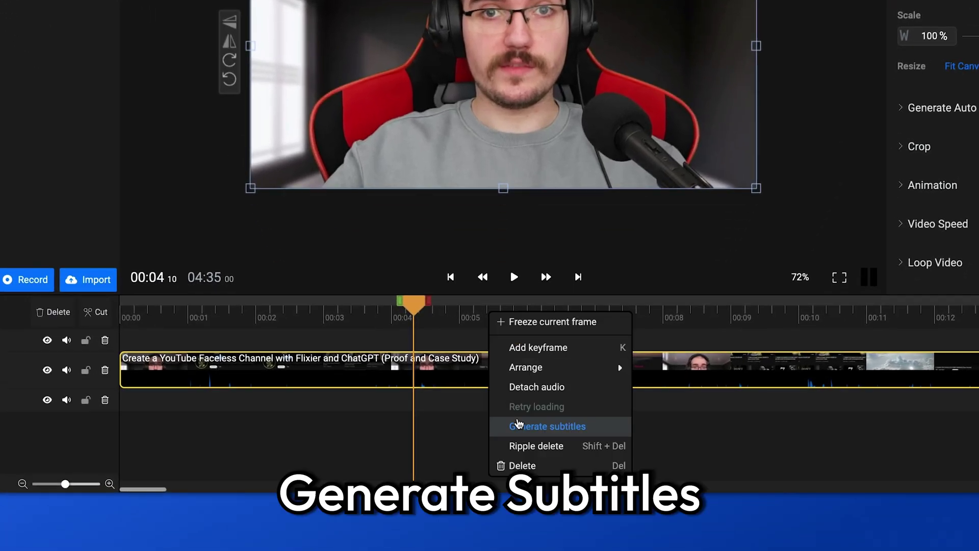
{"action": "left_click", "coordinate": [519, 426]}
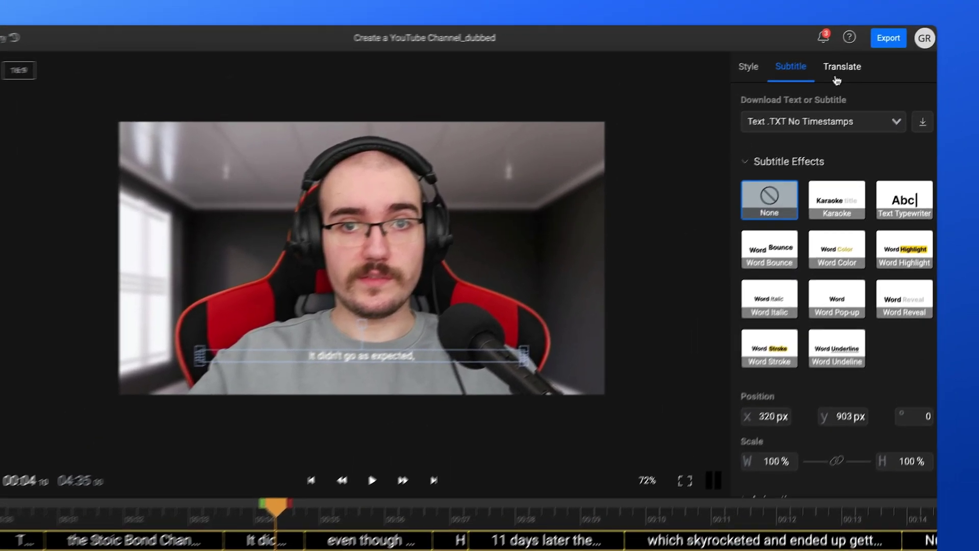
{"action": "left_click", "coordinate": [898, 39]}
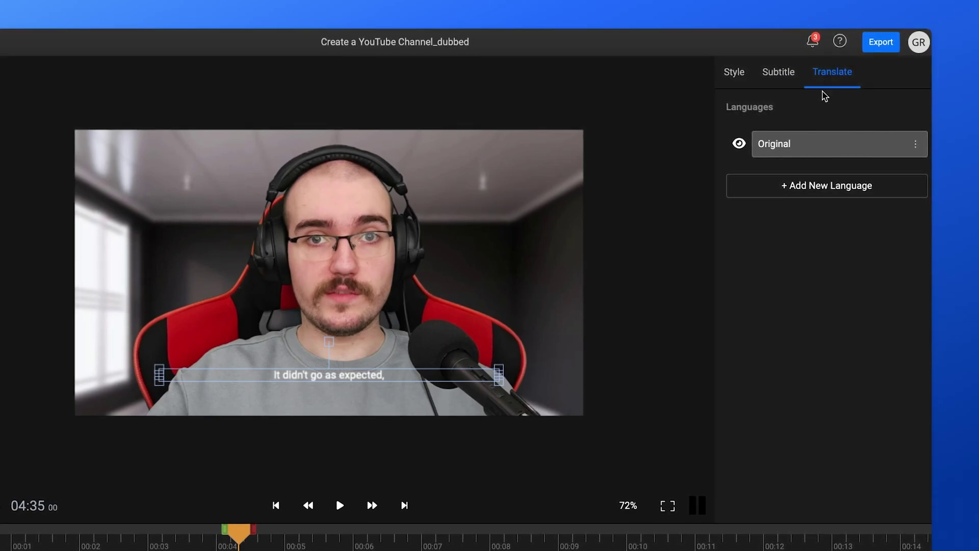
- Translate the subtitles into Spanish and show Spanish instead of Original
{"action": "left_click", "coordinate": [799, 187]}
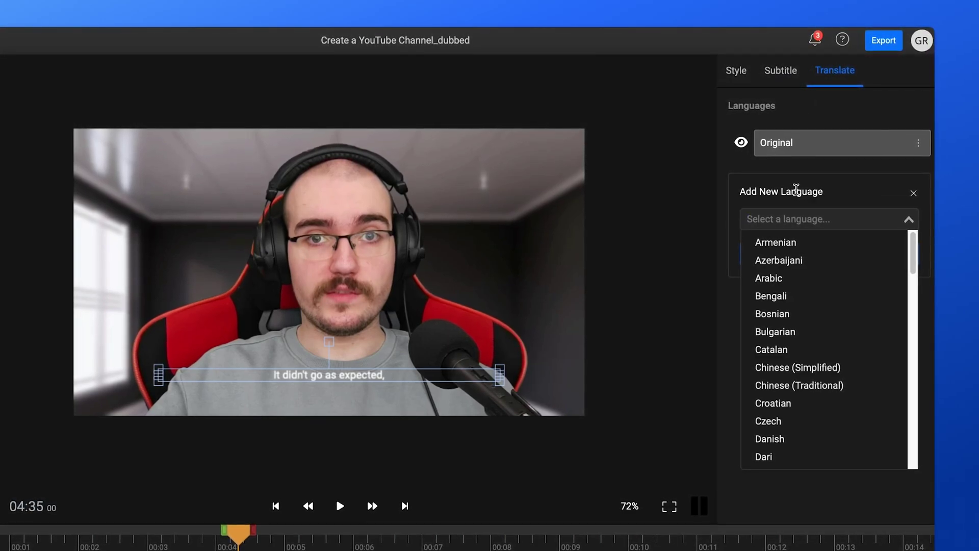
{"action": "type", "text": "spa"}
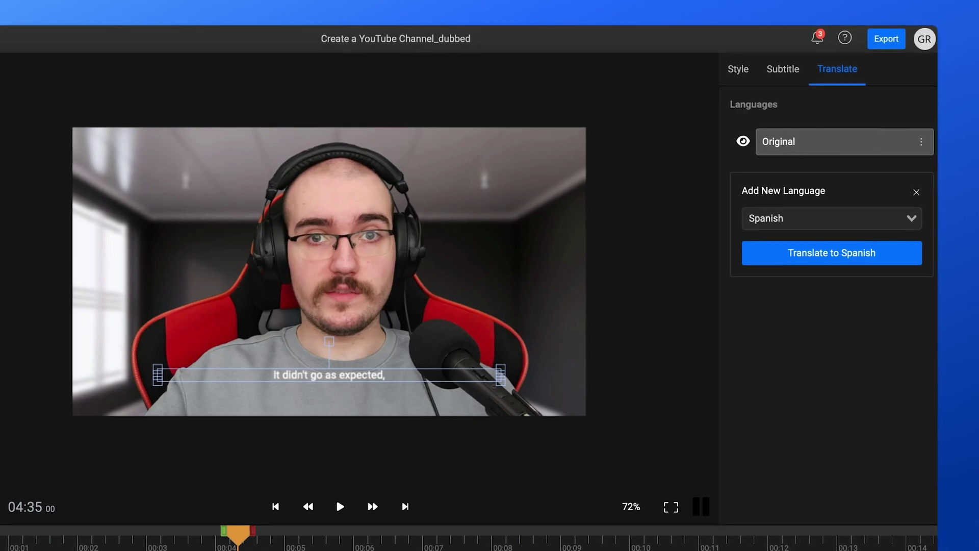
{"action": "left_click", "coordinate": [794, 257]}
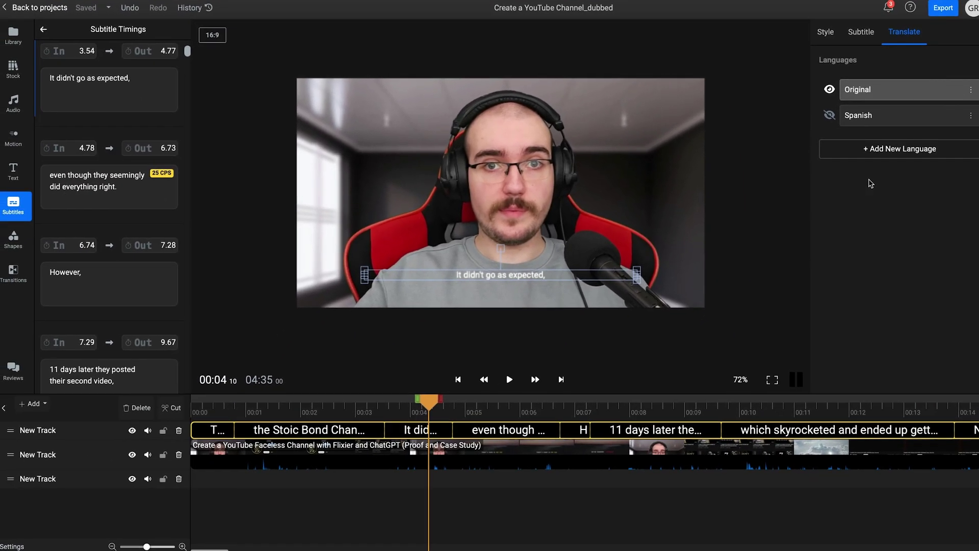
{"action": "left_click", "coordinate": [830, 116]}
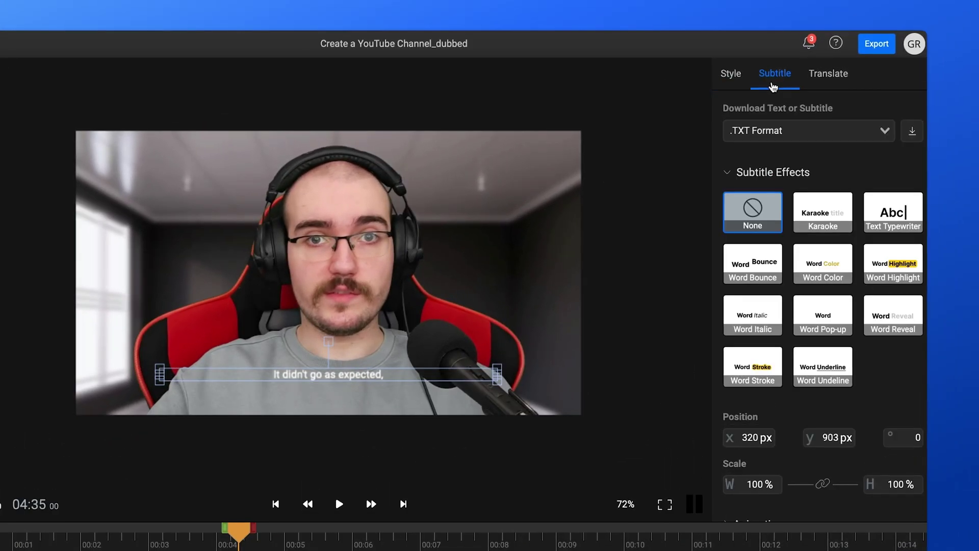
- Download the Spanish subtitles as Text .TXT without timestamps
{"action": "left_click", "coordinate": [786, 129]}
{"action": "left_click", "coordinate": [816, 152]}
{"action": "left_click", "coordinate": [912, 136]}
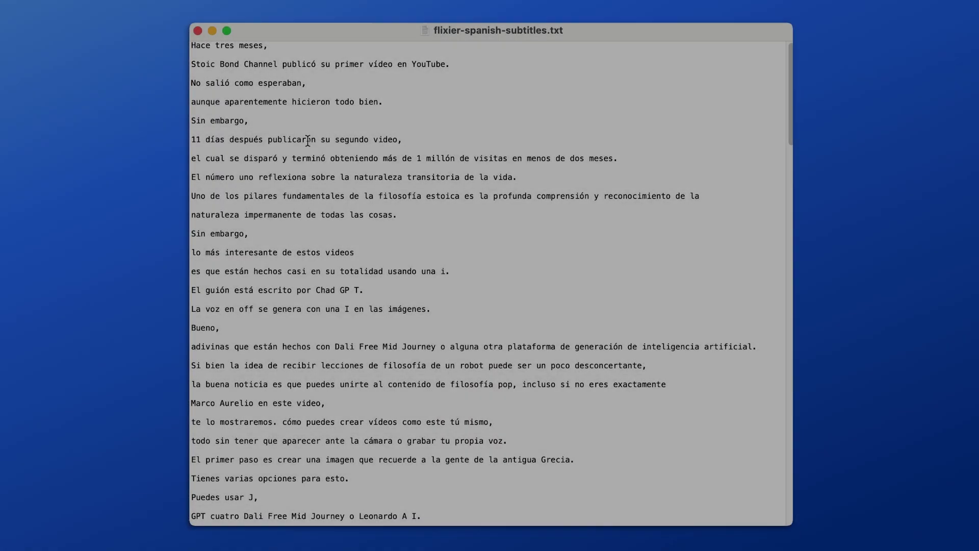
- Break the transcript lines before 'su segundo video,' and before 'más'
{"action": "left_click", "coordinate": [322, 140]}
{"action": "key", "text": "Return"}
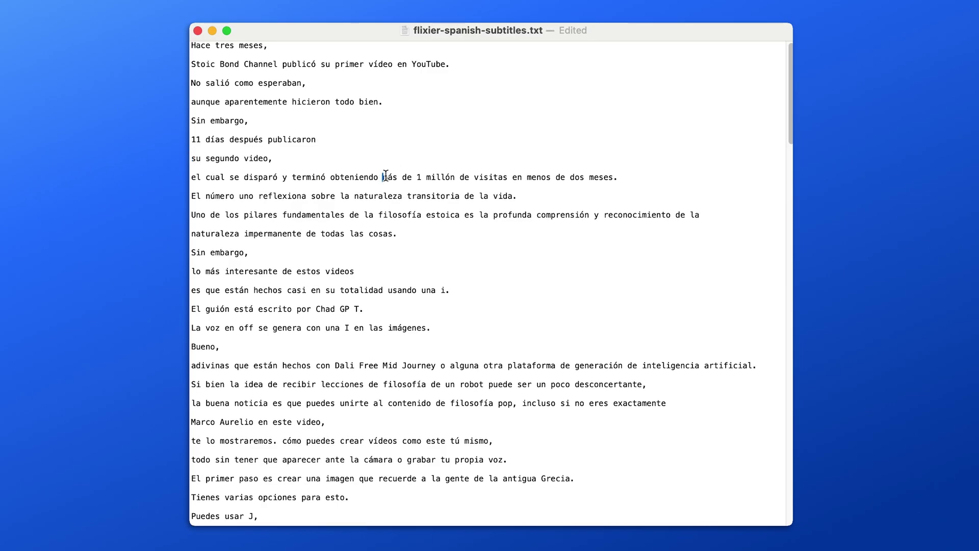
{"action": "key", "text": "Return"}
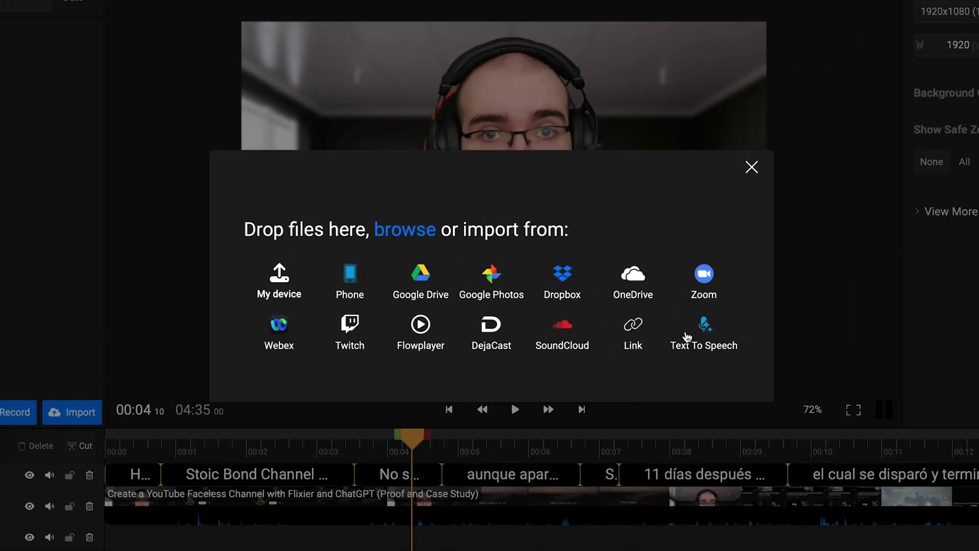
- Start AI Text to Speech with Human-Like voices in Spanish (Spain)
{"action": "left_click", "coordinate": [871, 224]}
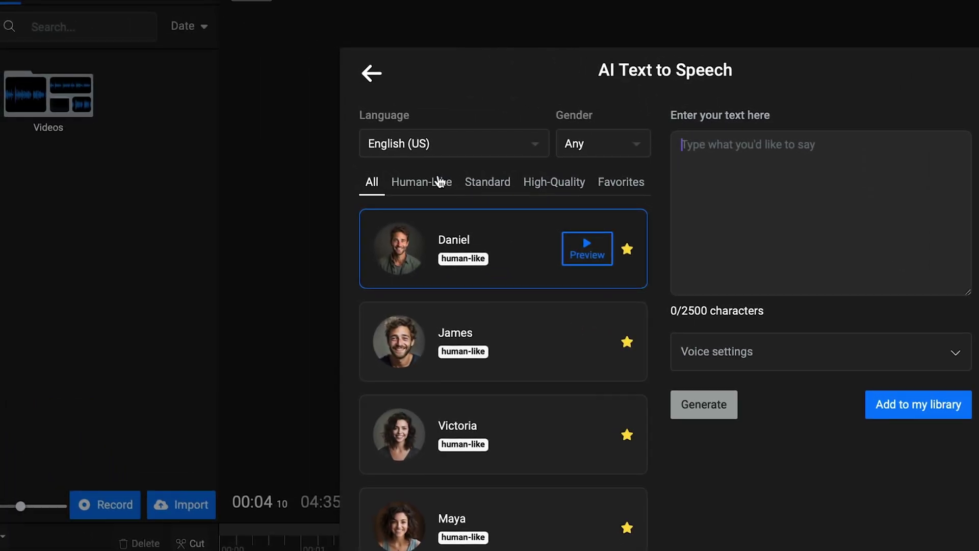
{"action": "left_click", "coordinate": [292, 129]}
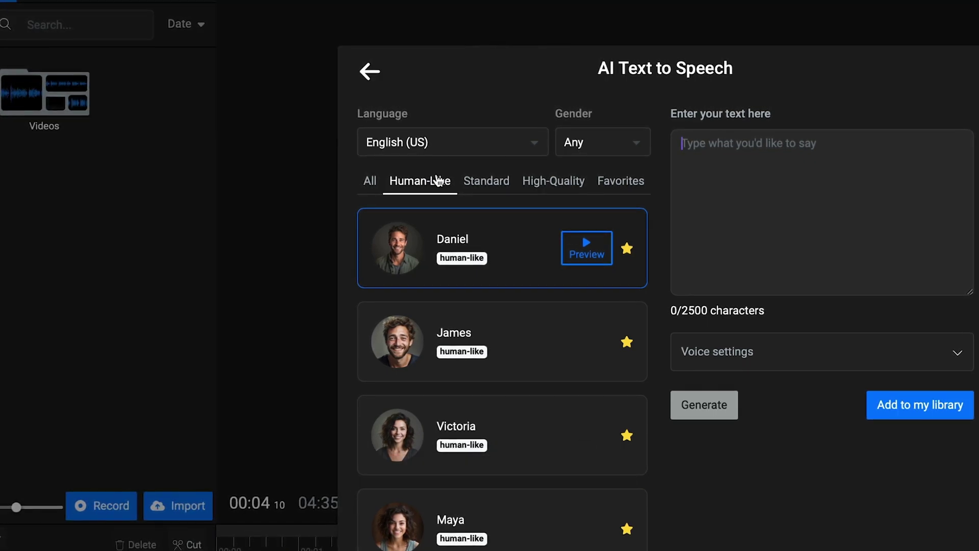
{"action": "left_click", "coordinate": [435, 151]}
{"action": "type", "text": "spanis"}
{"action": "key", "text": "Return"}
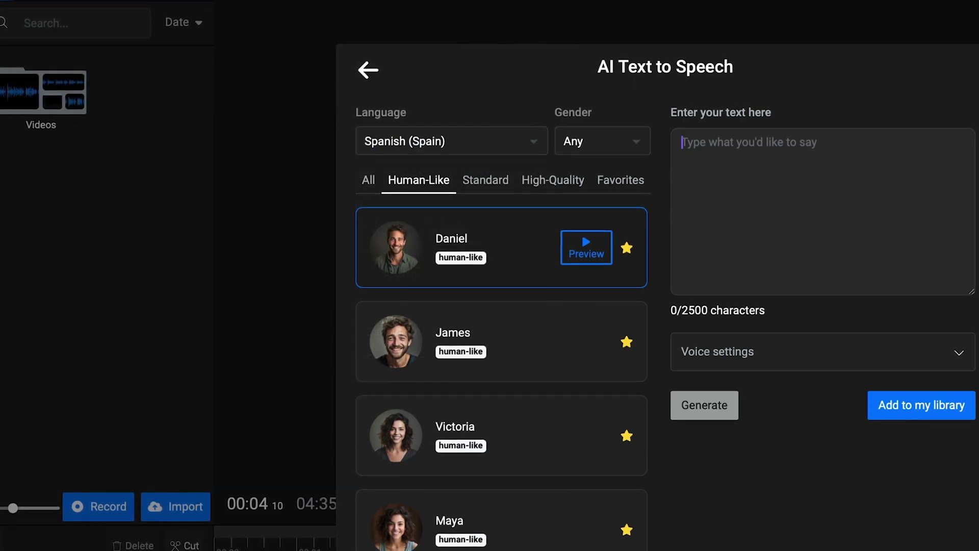
- Preview the Jason voice and paste the Spanish transcript as the script
{"action": "scroll", "coordinate": [518, 380], "scroll_direction": "down", "scroll_amount": 6}
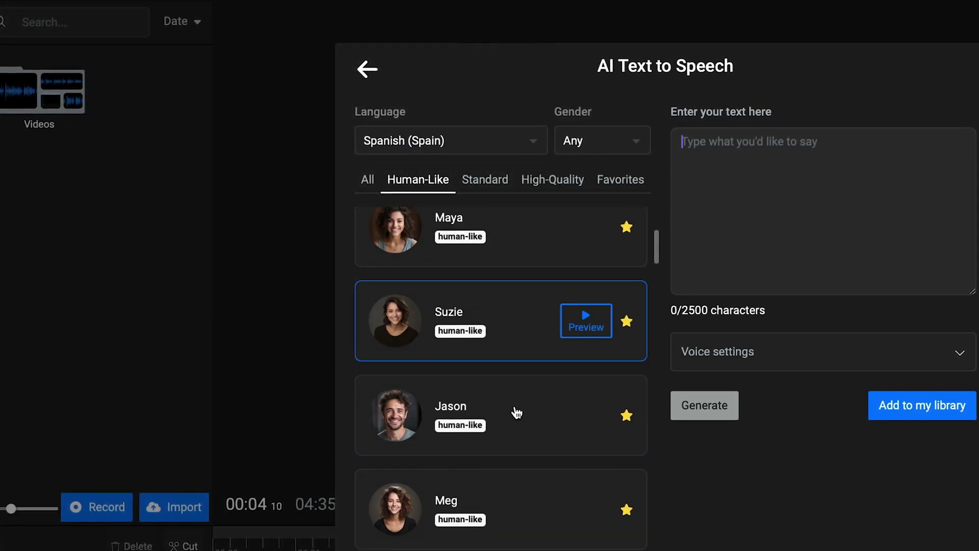
{"action": "left_click", "coordinate": [570, 413]}
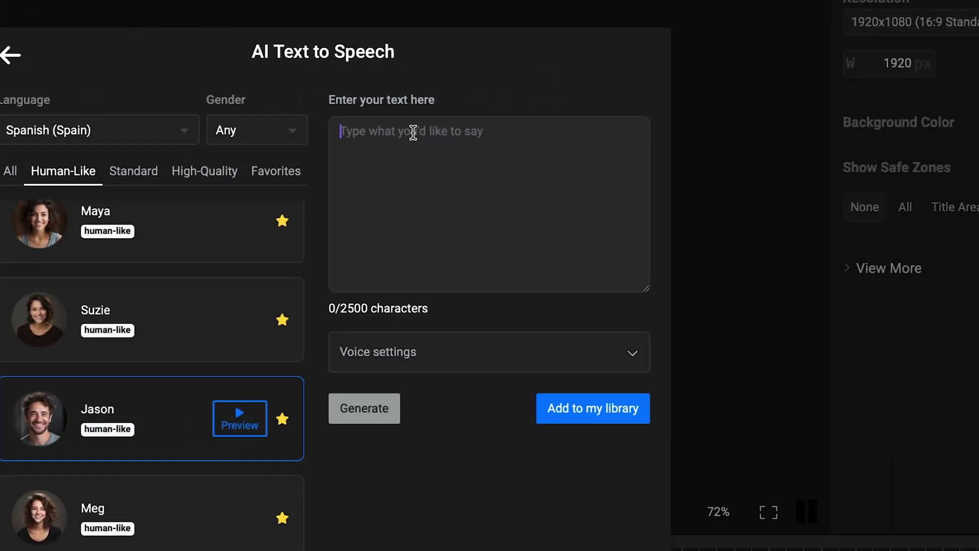
{"action": "key", "text": "ctrl+v"}
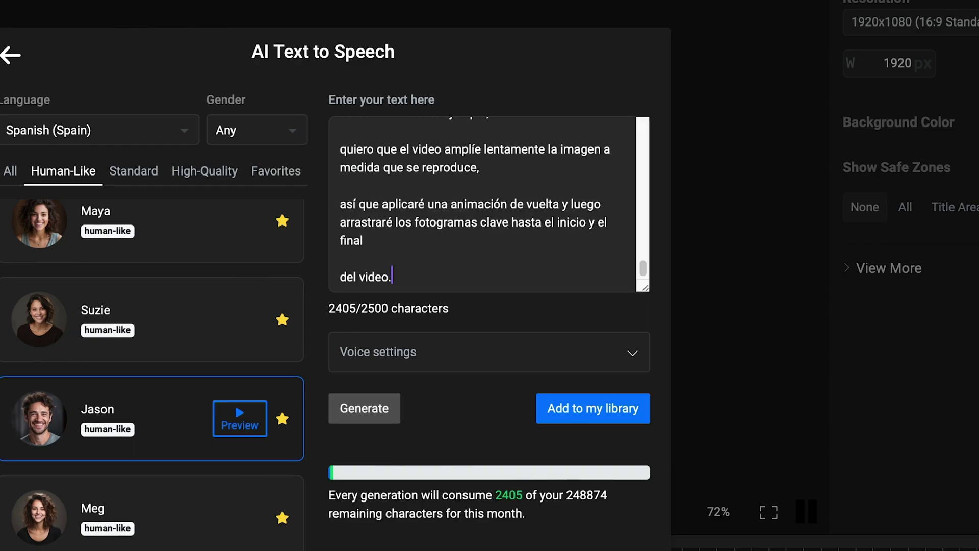
- Set Stability to 57% and Clarity to 84%, then add the Spanish voiceover to the library
{"action": "left_click", "coordinate": [465, 354]}
{"action": "left_click_drag", "start_coordinate": [488, 230], "coordinate": [510, 239]}
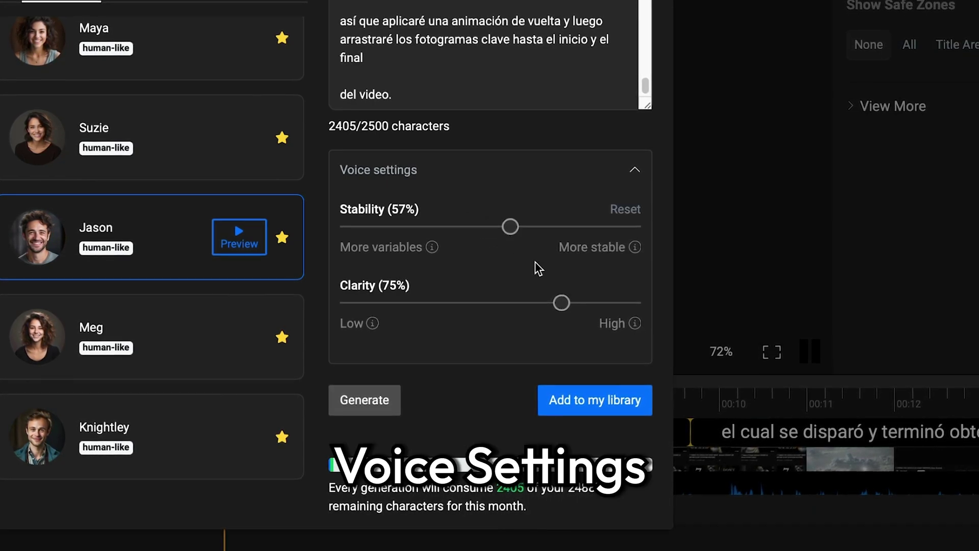
{"action": "left_click_drag", "start_coordinate": [561, 303], "coordinate": [587, 304]}
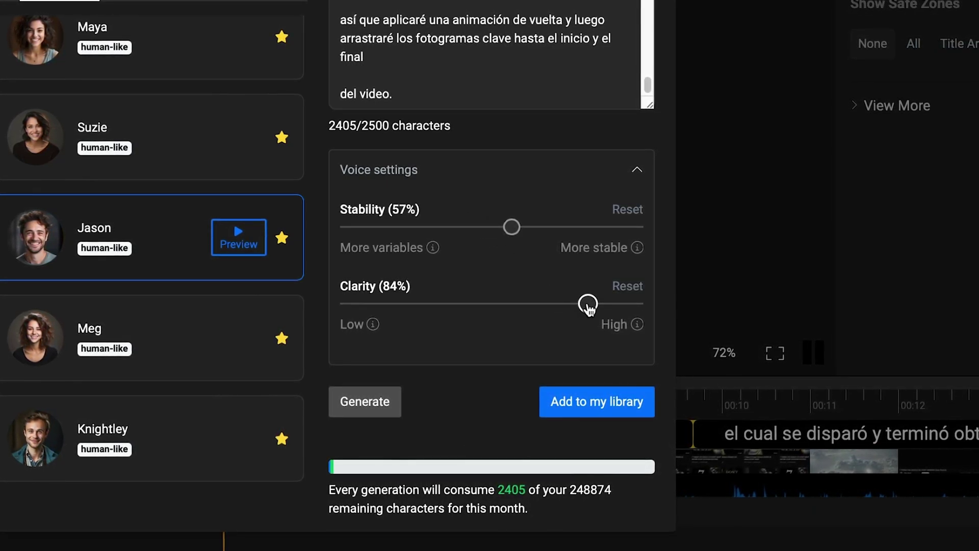
{"action": "left_click", "coordinate": [598, 405]}
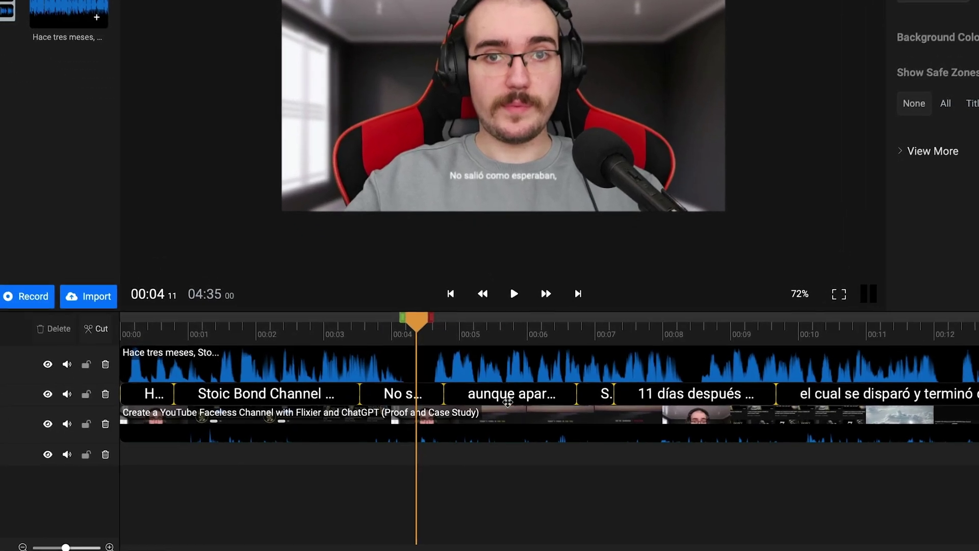
- Lower the original video clip's audio volume to 92
{"action": "left_click", "coordinate": [515, 433]}
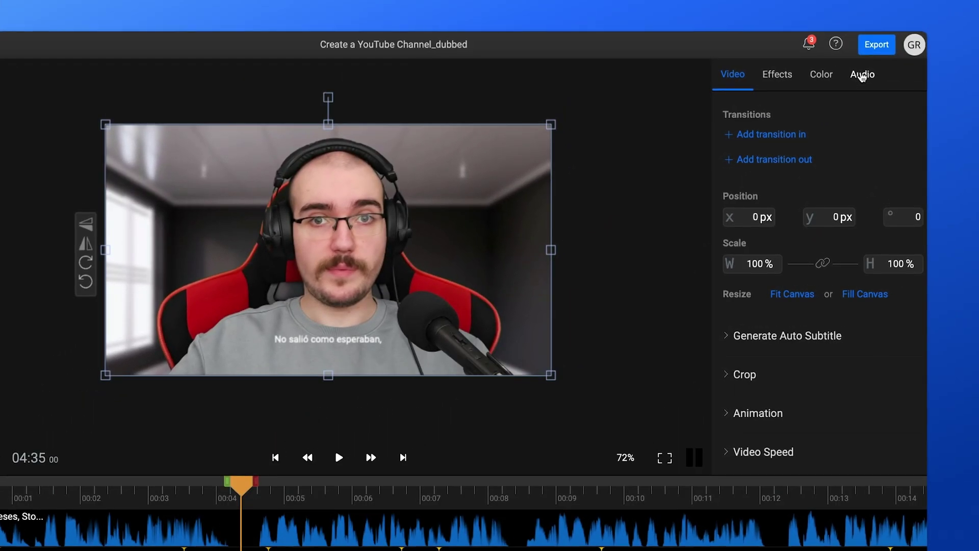
{"action": "left_click", "coordinate": [862, 76]}
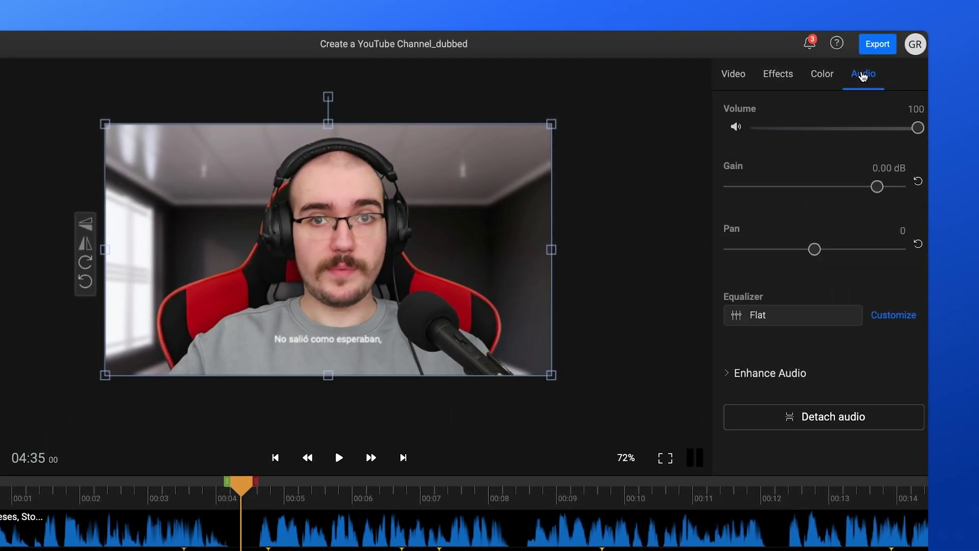
{"action": "left_click_drag", "start_coordinate": [913, 128], "coordinate": [756, 131]}
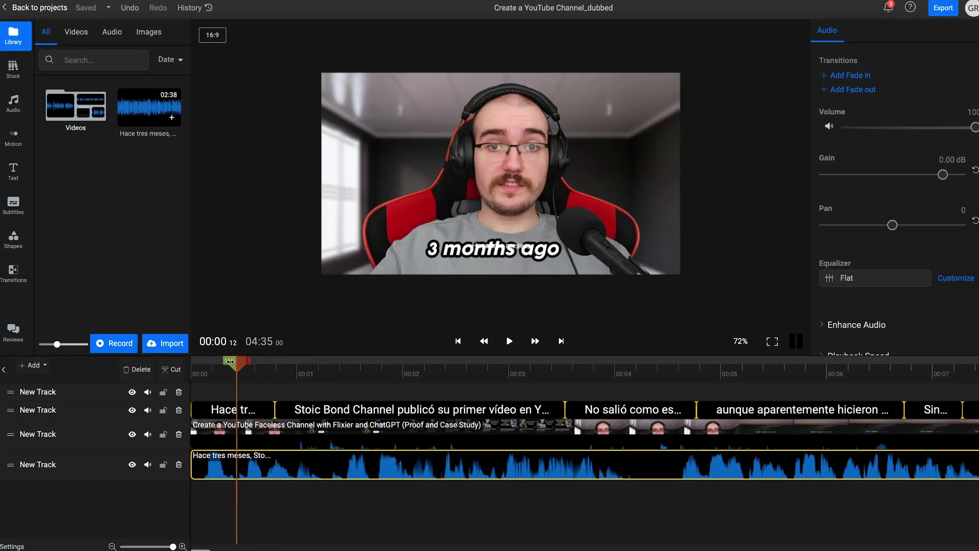
- Split the voiceover around 00:04 and delete the short leftover piece
{"action": "left_click_drag", "start_coordinate": [279, 368], "coordinate": [340, 368]}
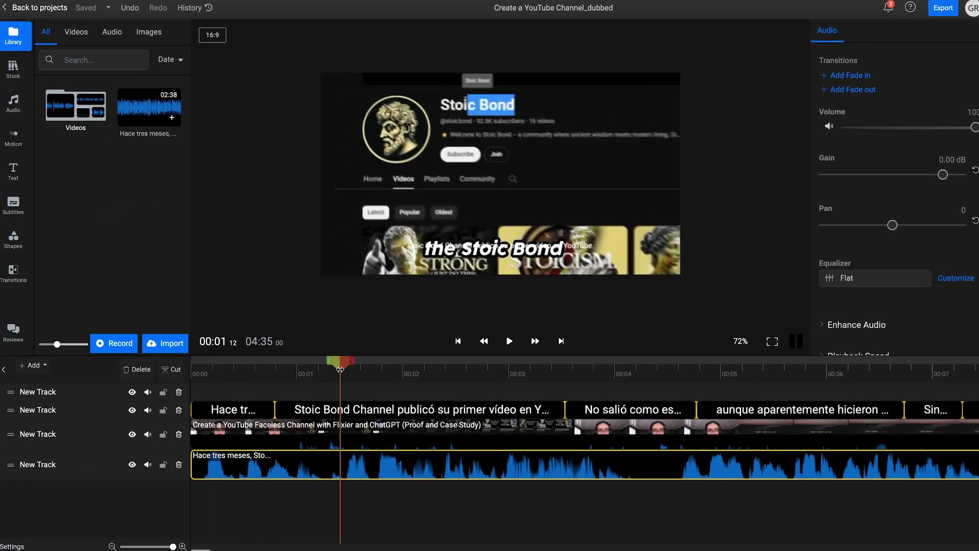
{"action": "left_click", "coordinate": [641, 368]}
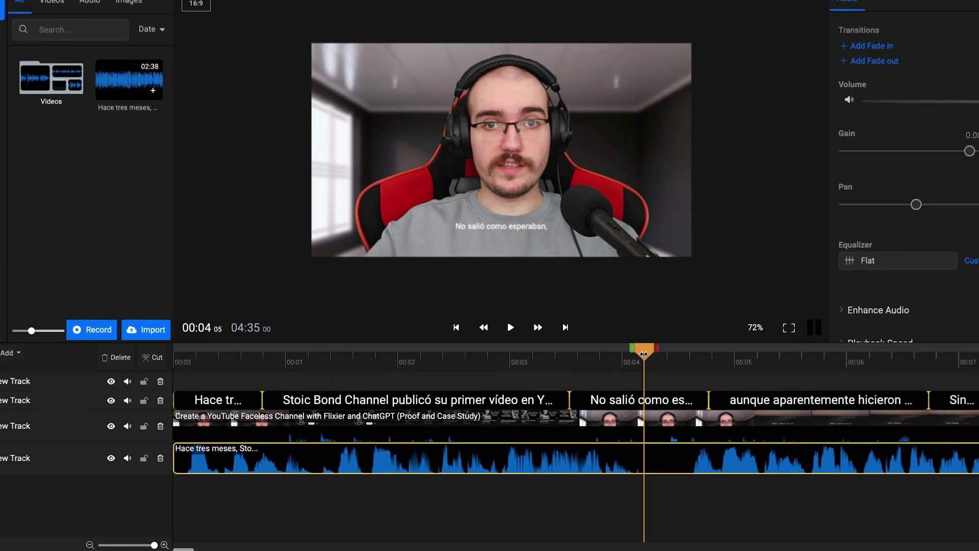
{"action": "key", "text": "s"}
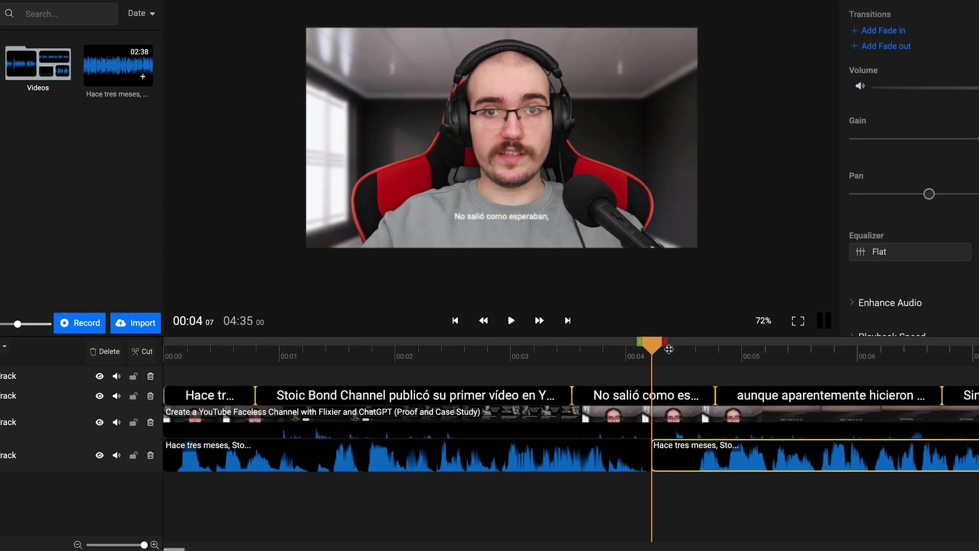
{"action": "left_click", "coordinate": [691, 349]}
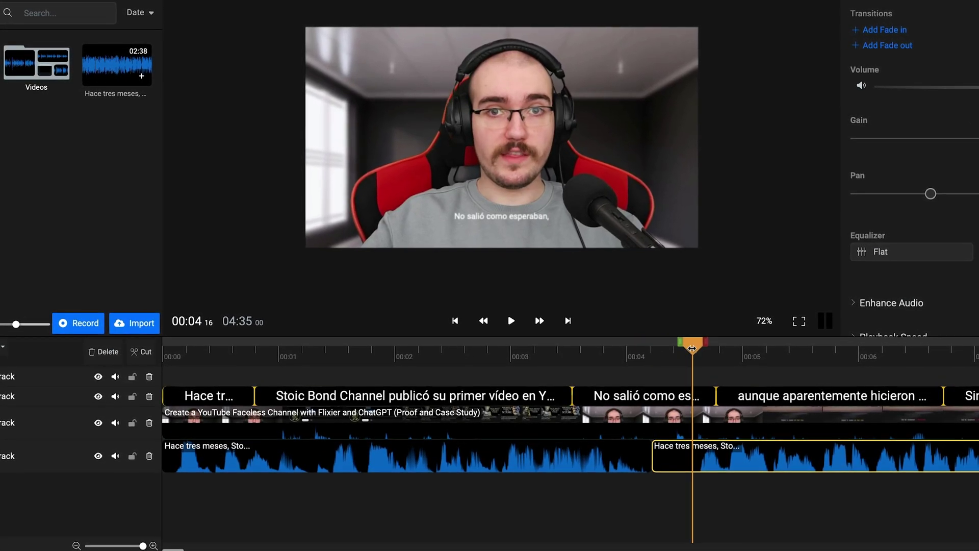
{"action": "key", "text": "Delete"}
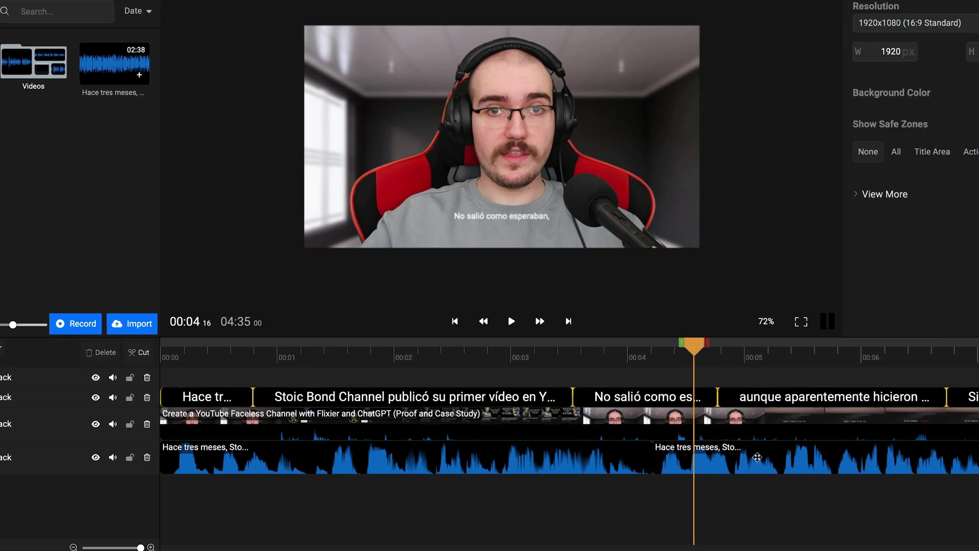
{"action": "left_click", "coordinate": [755, 458]}
{"action": "left_click_drag", "start_coordinate": [689, 352], "coordinate": [523, 354]}
- Speed the middle voiceover clip up to 1.41x and open the export options
{"action": "left_click", "coordinate": [607, 458]}
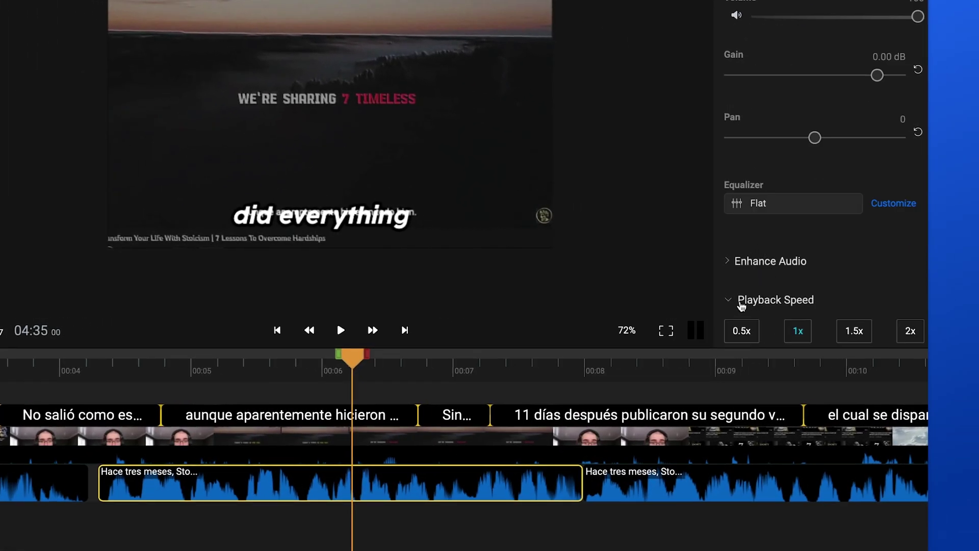
{"action": "scroll", "coordinate": [741, 306], "scroll_direction": "down", "scroll_amount": 3}
{"action": "mouse_move", "coordinate": [759, 217]}
{"action": "left_mouse_down"}
{"action": "mouse_move", "coordinate": [781, 217]}
{"action": "mouse_move", "coordinate": [768, 218]}
{"action": "left_mouse_up"}
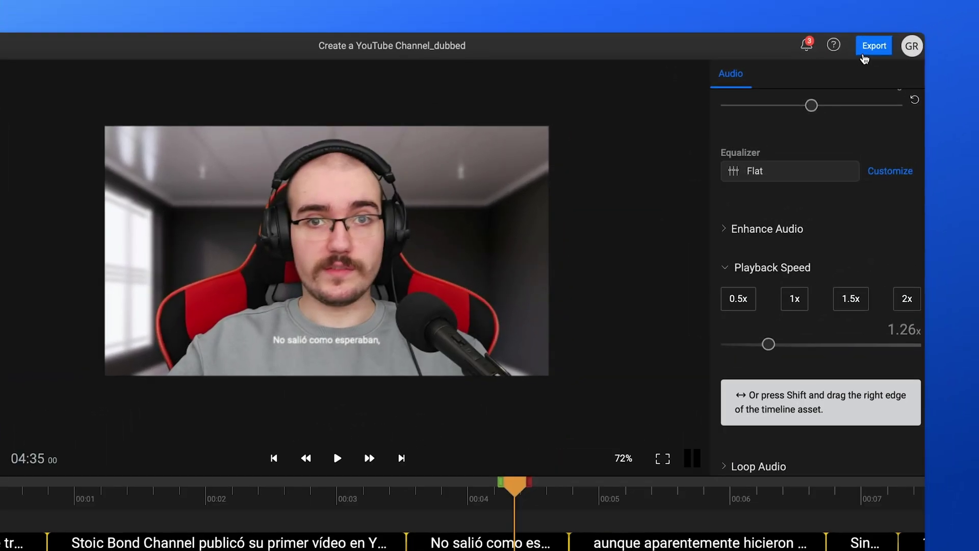
{"action": "left_click", "coordinate": [864, 54]}
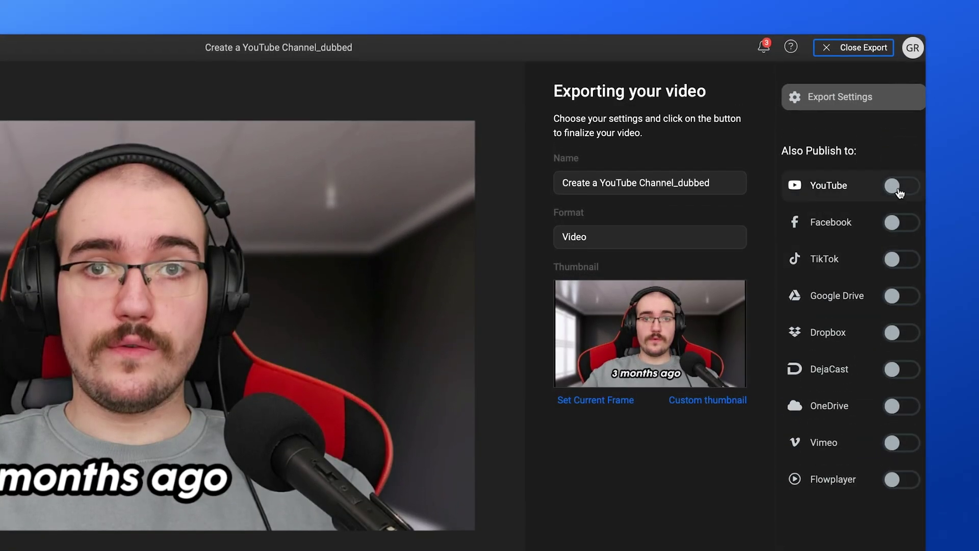
- Check the YouTube, Facebook and TikTok publishing connection panels, ending on Publish to TikTok
{"action": "left_click", "coordinate": [900, 187]}
{"action": "left_click", "coordinate": [905, 220]}
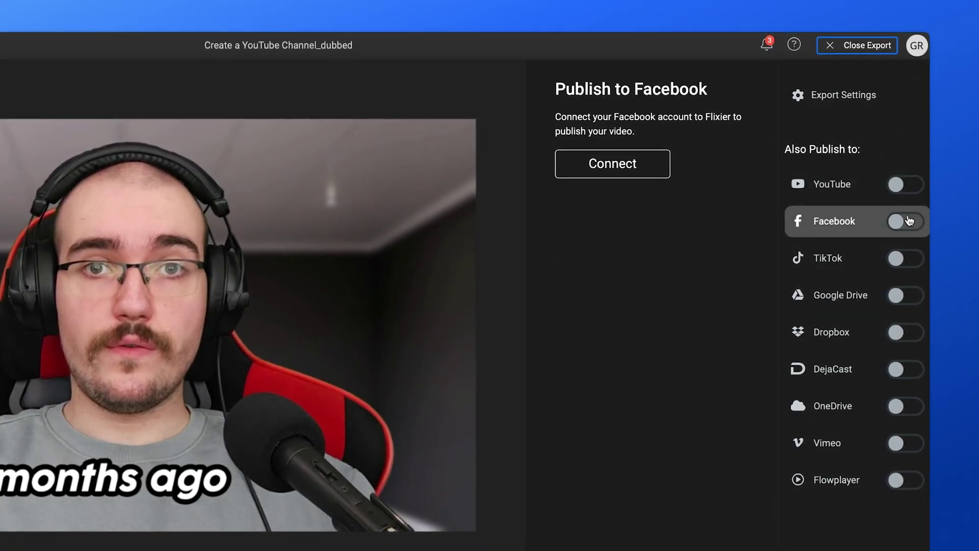
{"action": "left_click", "coordinate": [913, 257]}
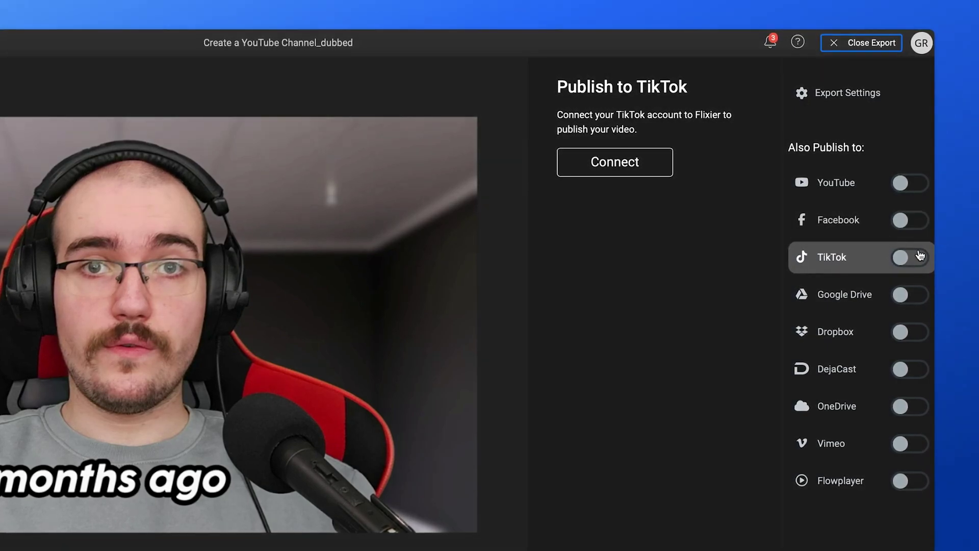